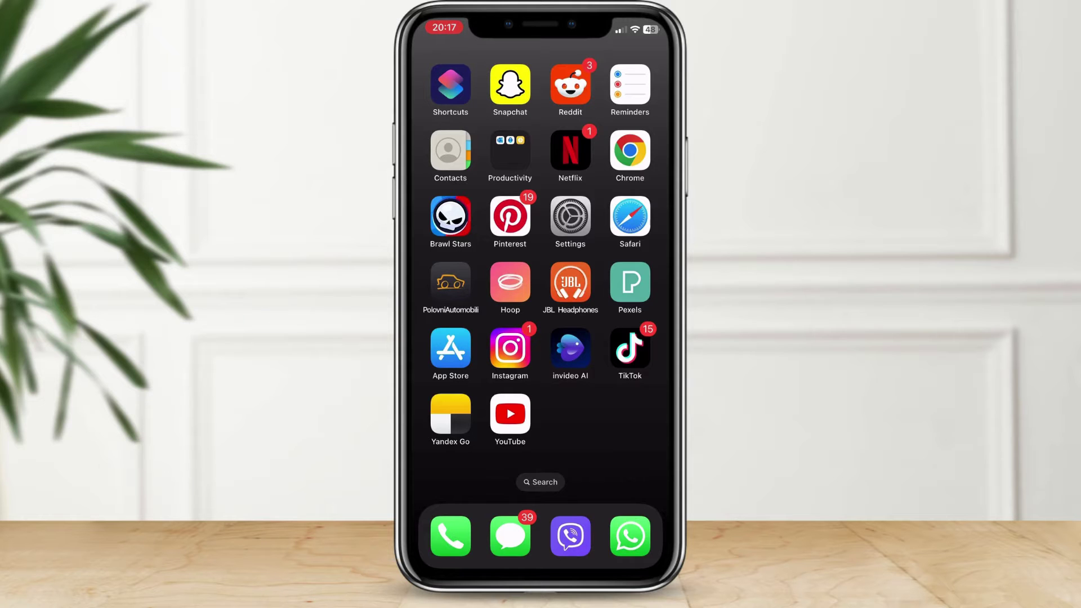
Step: Open Settings, go to Privacy & Security and open the Microphone permission list
left_click(571, 217)
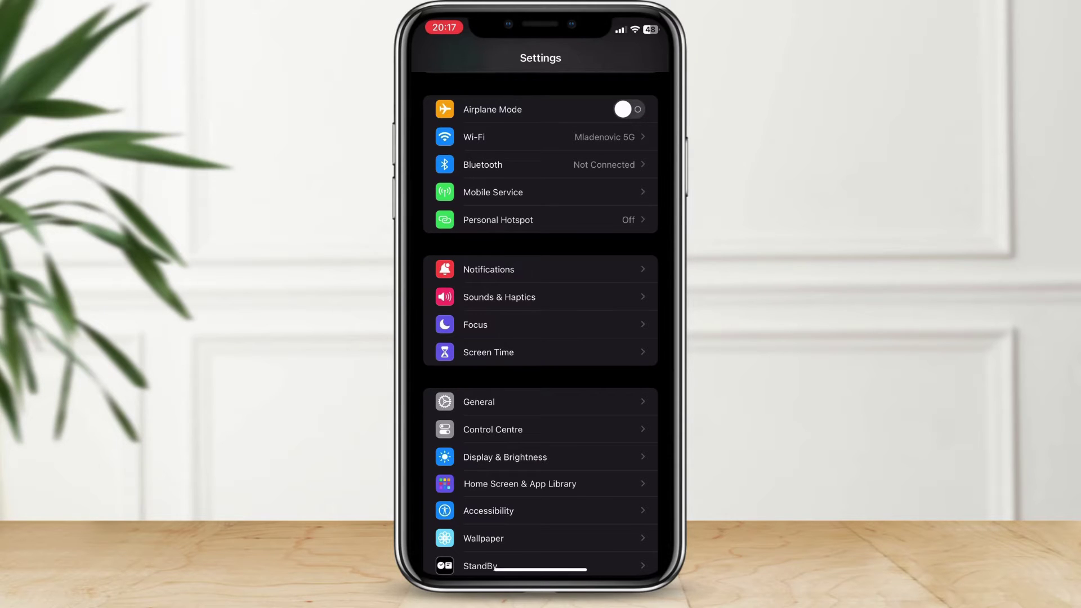
scroll(542, 338, "down", 5)
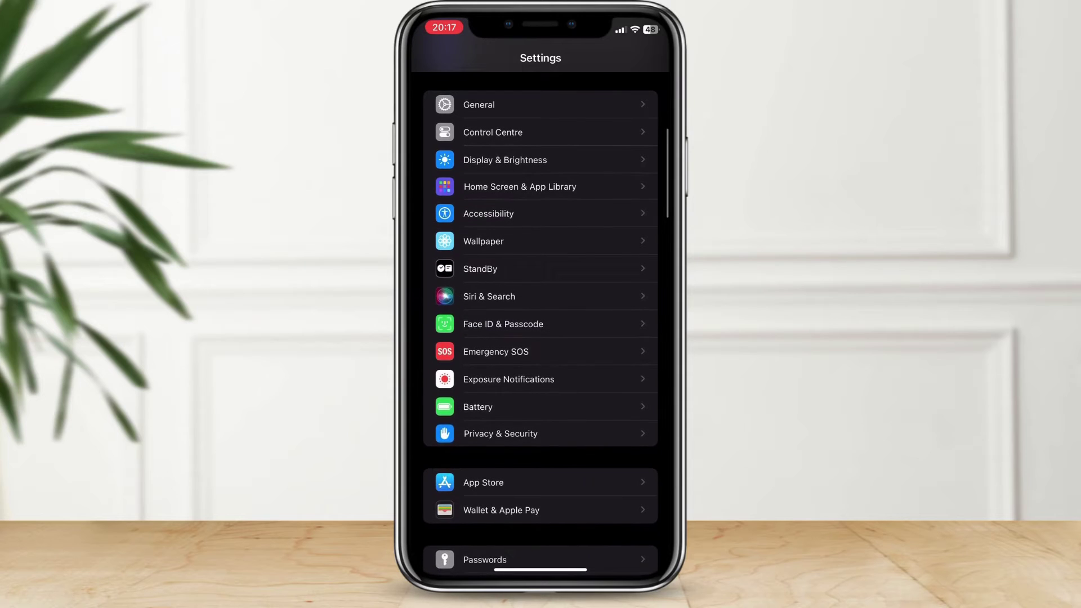
left_click(541, 436)
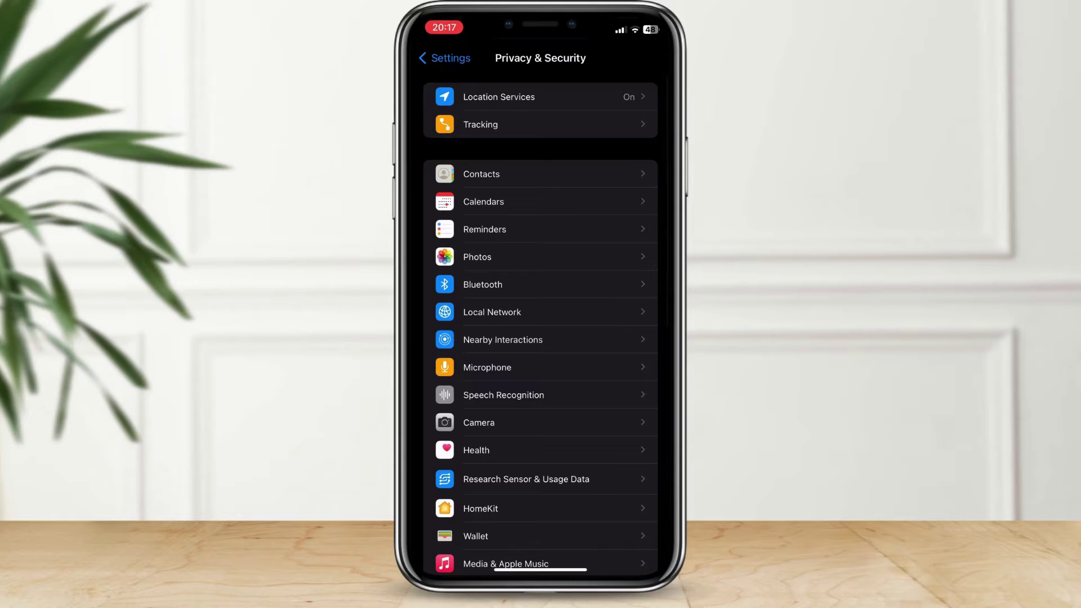
scroll(540, 337, "down", 1)
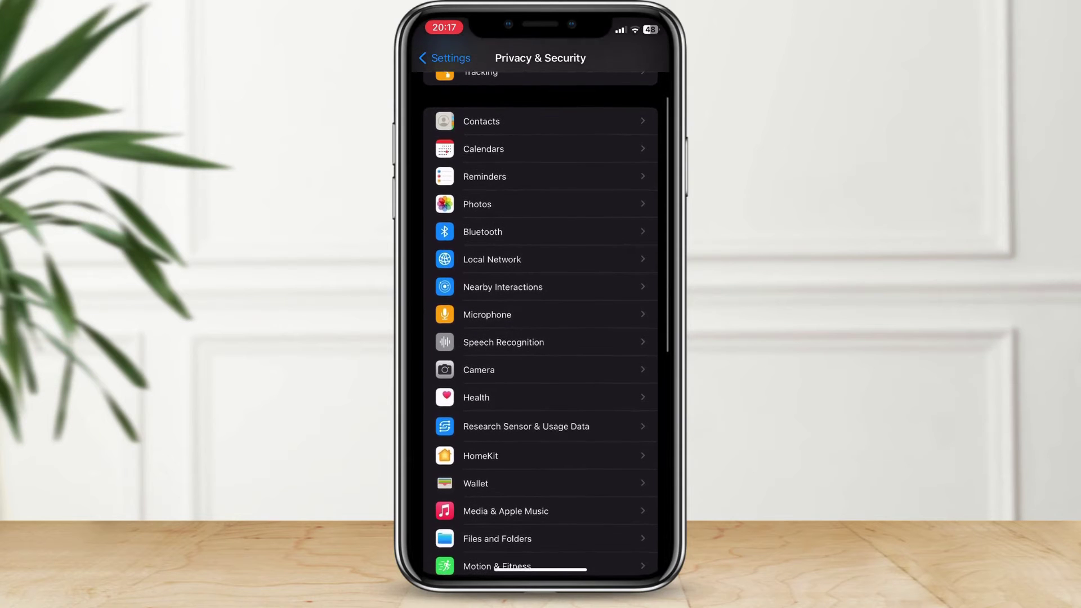
left_click(499, 314)
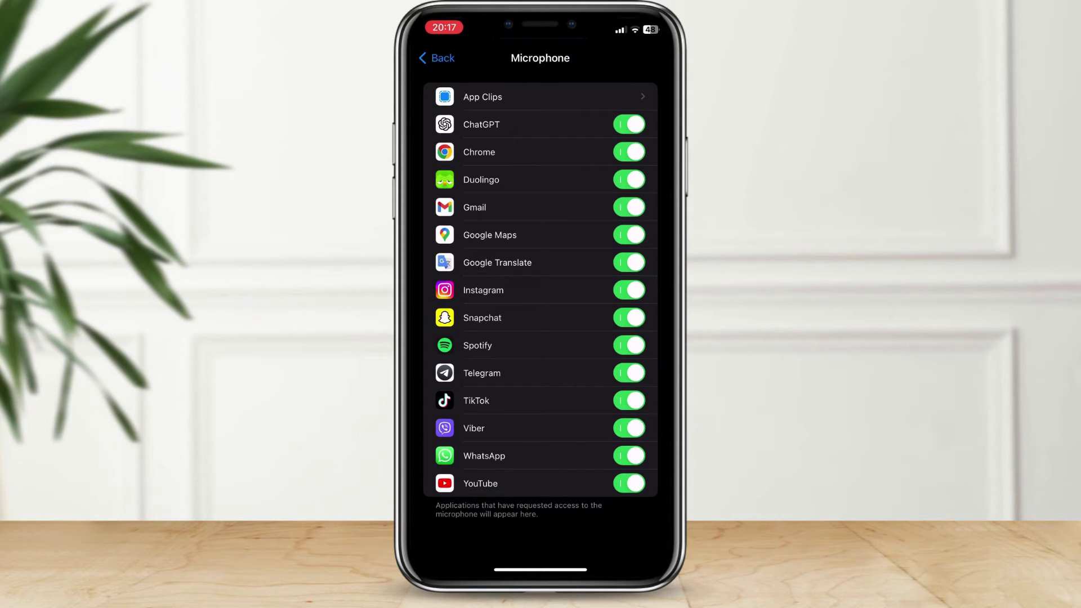
Step: Switch off microphone access for Telegram, Snapchat and Instagram
left_click(629, 373)
left_click(630, 319)
left_click(629, 290)
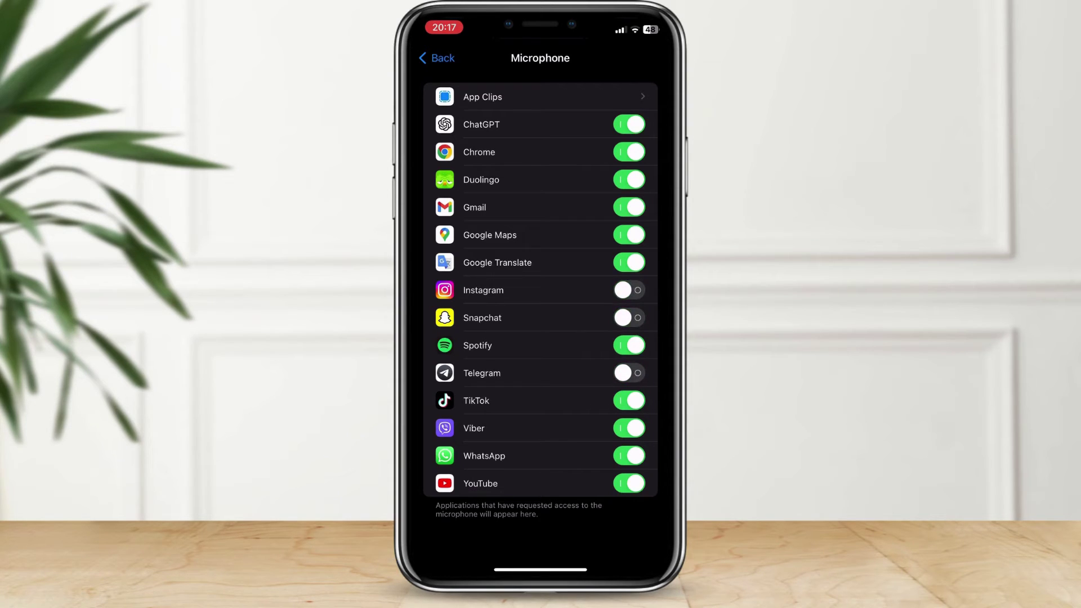